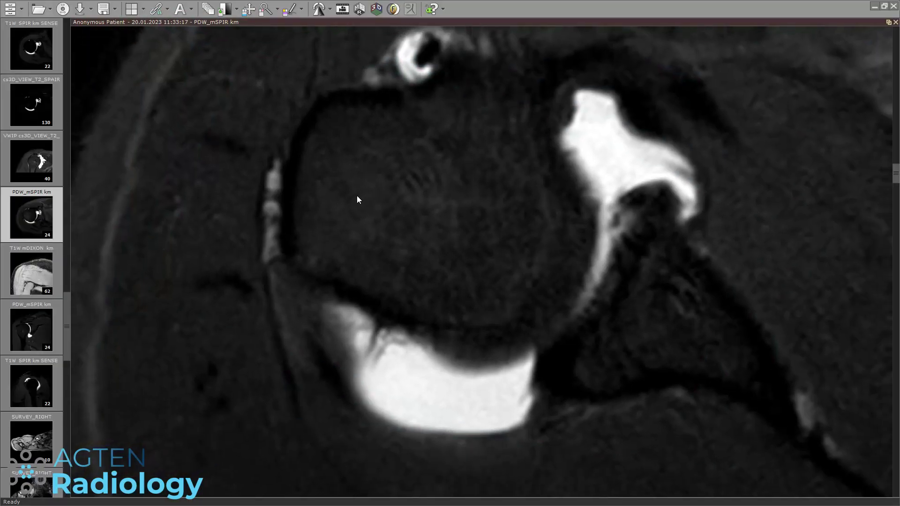
# - Bring up the PDW_mSPIR shoulder MR arthrogram series in RadiAnt as the webcam introduction ends
pyautogui.scroll(-2, 356, 196)
# - Return to the six-series grid and maximize the coronal PDW_mSPIR km series
pyautogui.scroll(-3, 519, 249)
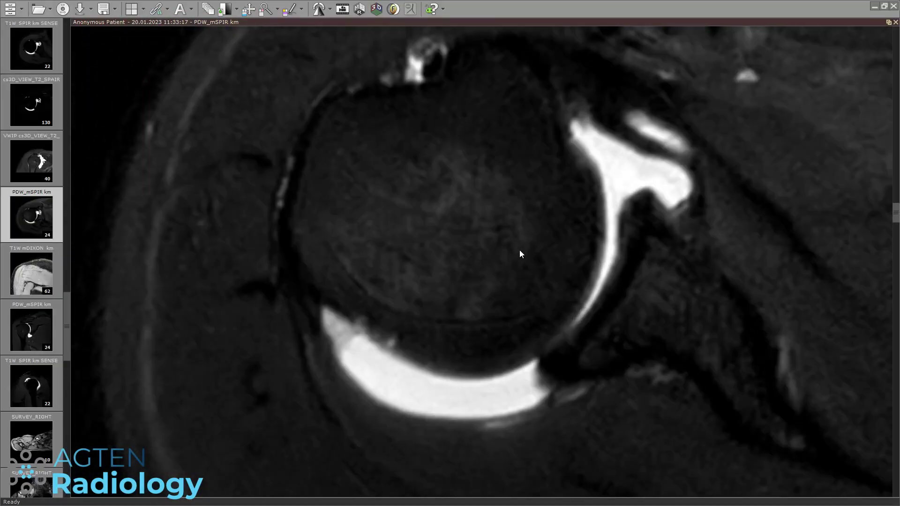
pyautogui.doubleClick(519, 249)
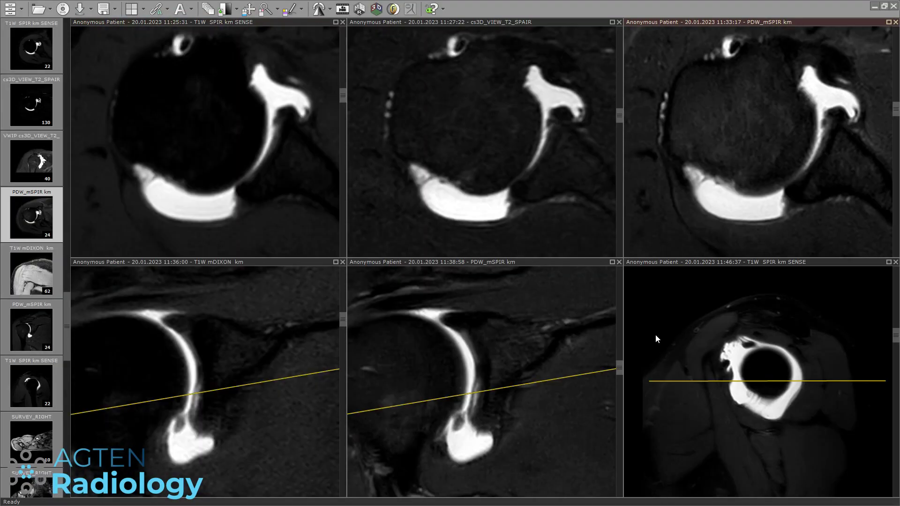
pyautogui.doubleClick(529, 345)
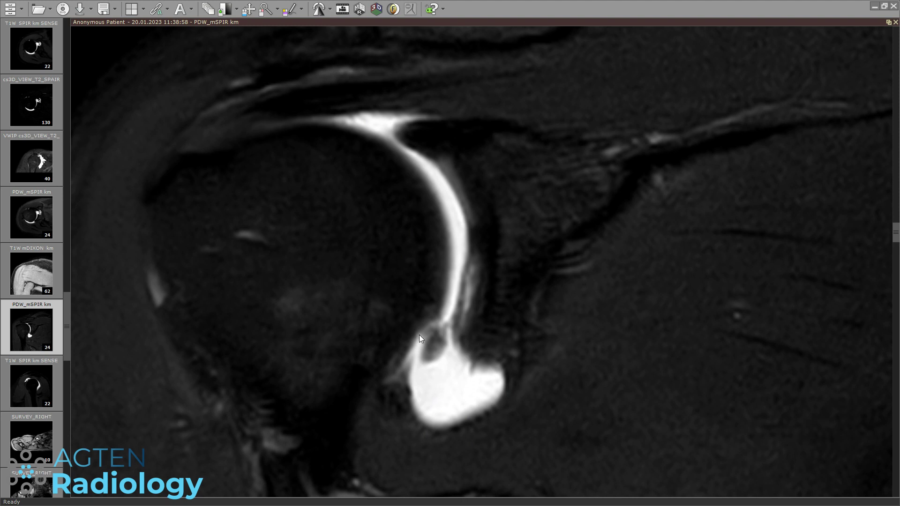
# - Page back and forth through the coronal PDW_mSPIR km slices, then restore the six-series grid
pyautogui.scroll(-2, 438, 351)
pyautogui.scroll(-2, 428, 340)
pyautogui.scroll(-1, 444, 367)
pyautogui.scroll(1, 434, 368)
pyautogui.scroll(-1, 456, 372)
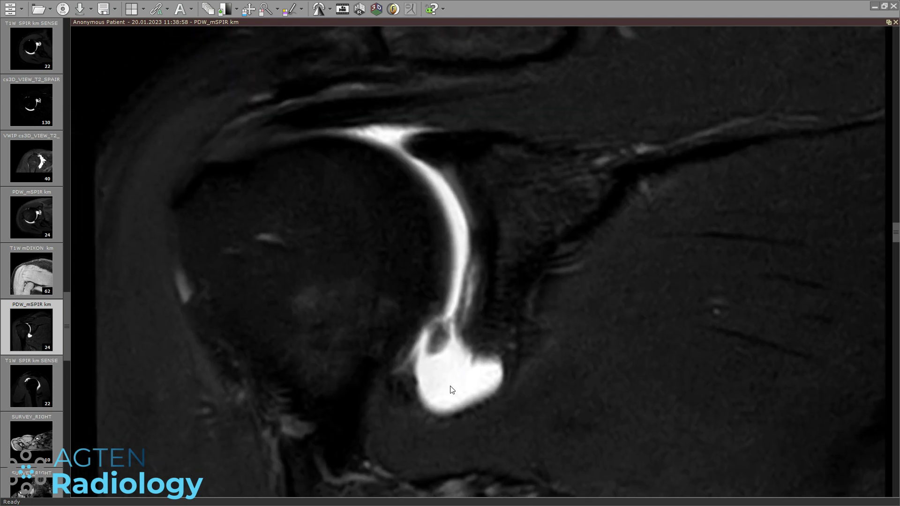
pyautogui.scroll(-1, 451, 380)
pyautogui.scroll(-1, 474, 347)
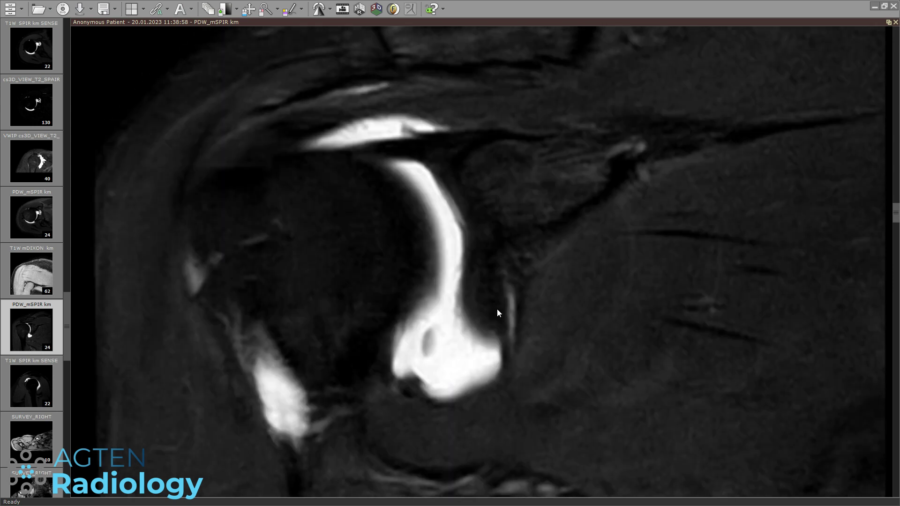
pyautogui.scroll(2, 464, 328)
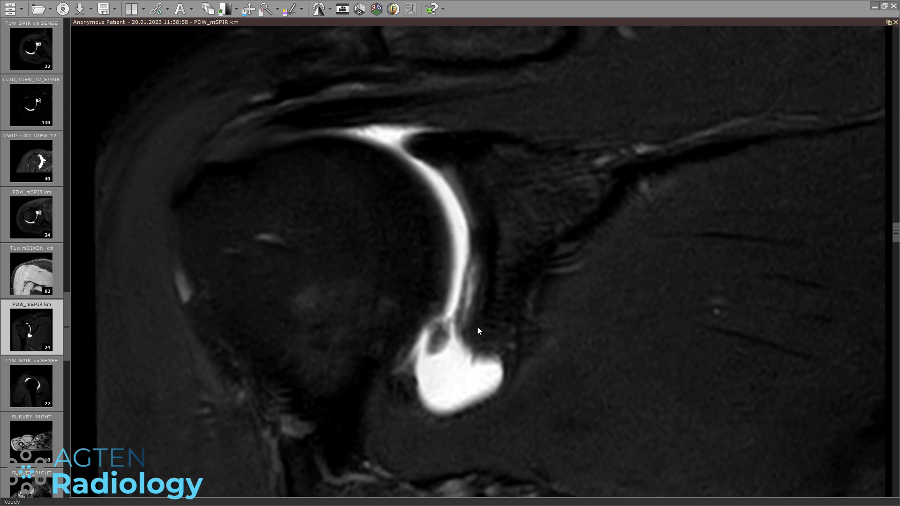
pyautogui.scroll(-4, 450, 356)
pyautogui.scroll(4, 422, 371)
pyautogui.scroll(-4, 432, 389)
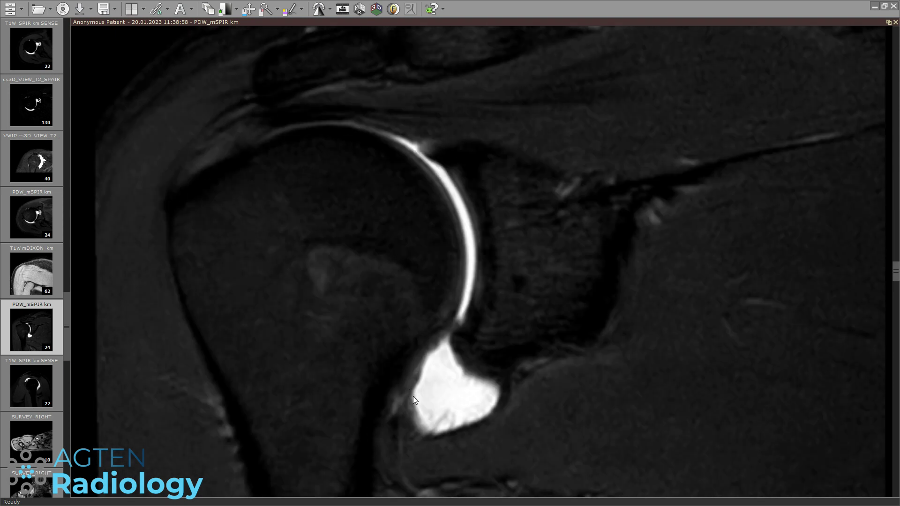
pyautogui.scroll(-6, 484, 416)
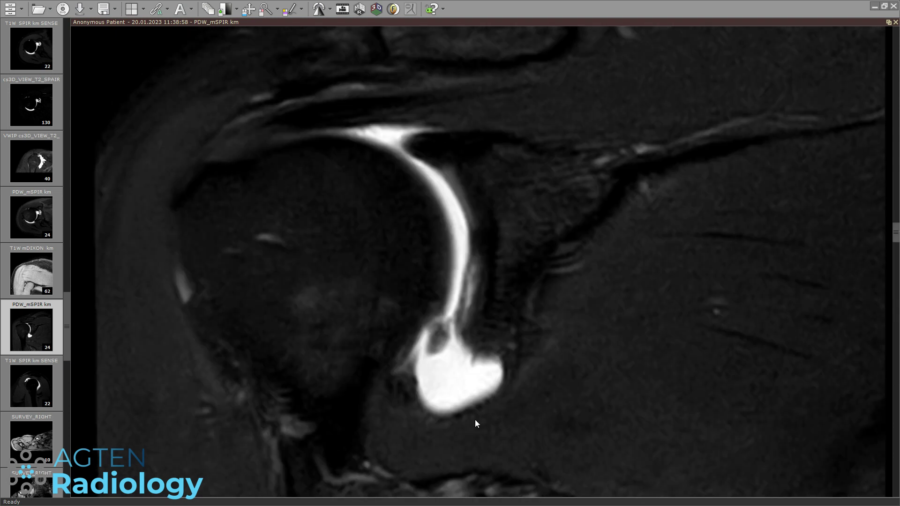
pyautogui.scroll(-4, 402, 370)
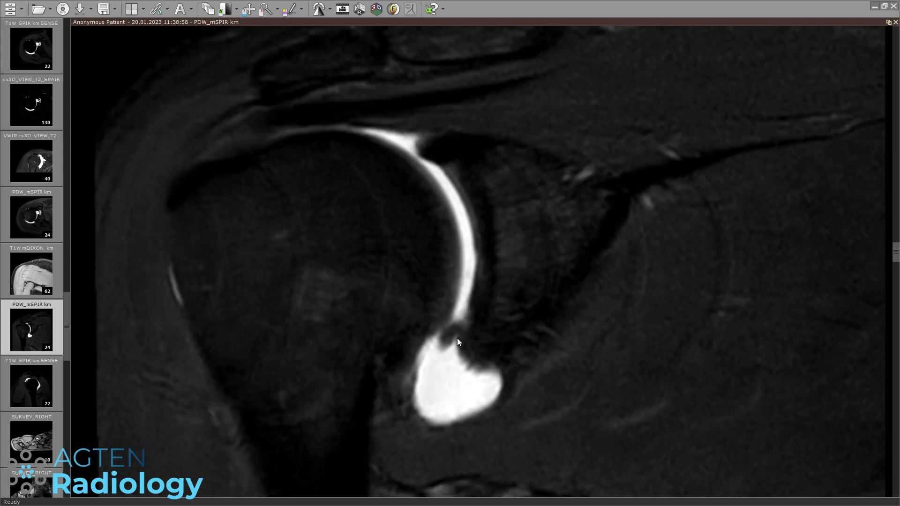
pyautogui.doubleClick(344, 236)
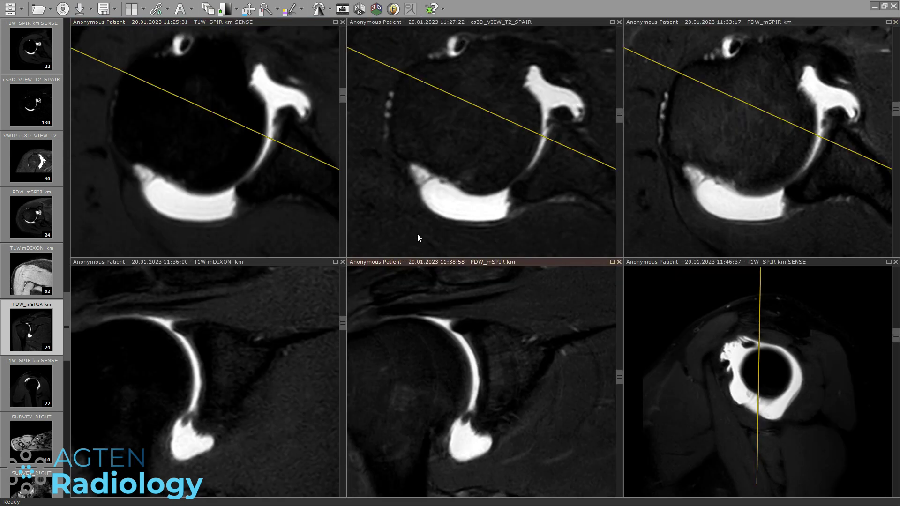
# - Maximize the axial cs3D_VIEW_T2_SPAIR series, page down and back up through it, then restore the grid
pyautogui.doubleClick(525, 173)
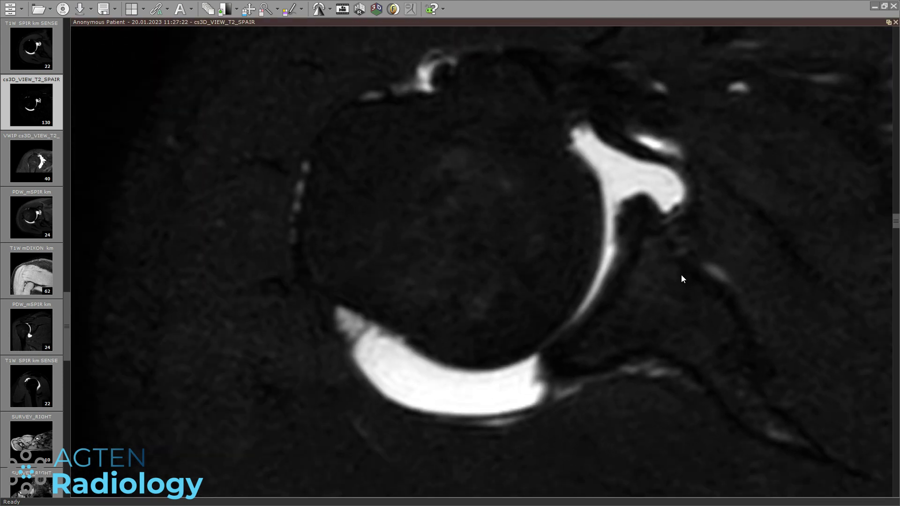
pyautogui.moveTo(889, 217)
pyautogui.mouseDown()
pyautogui.moveTo(887, 302)
pyautogui.moveTo(877, 249)
pyautogui.mouseUp()
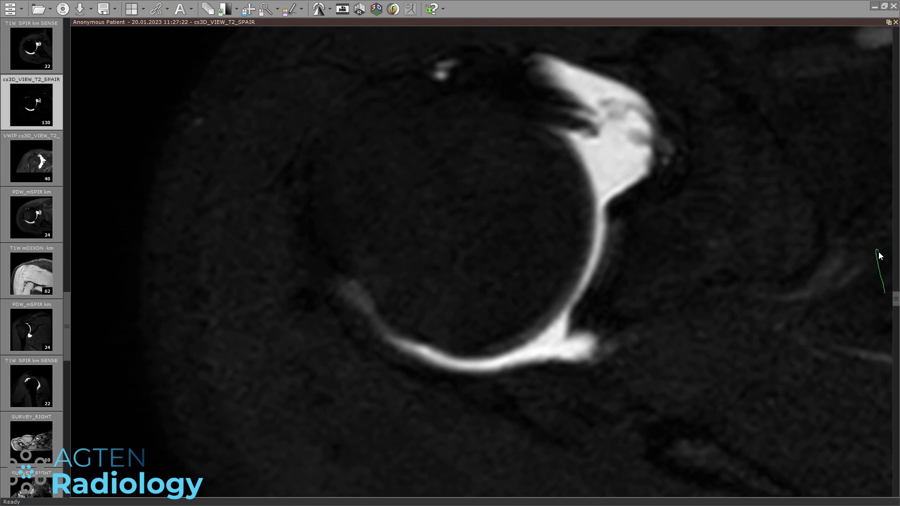
pyautogui.moveTo(898, 305); pyautogui.dragTo(889, 196)
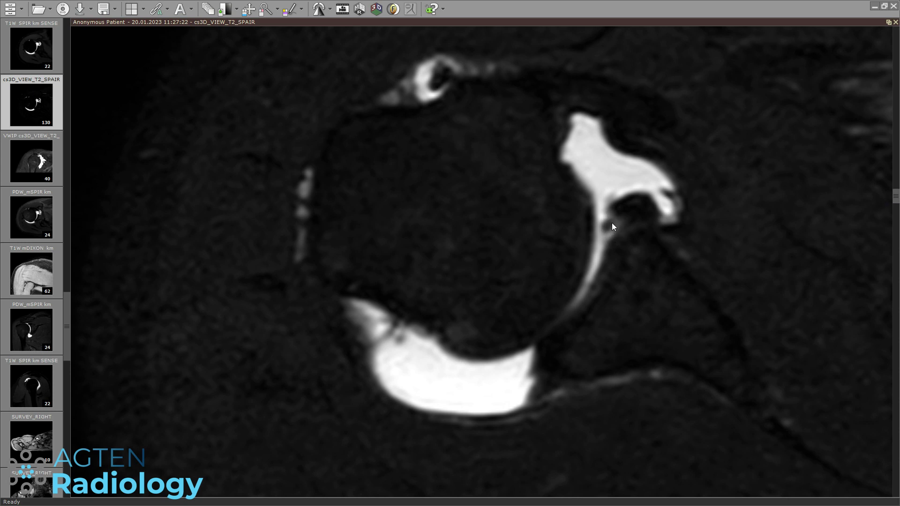
pyautogui.scroll(3, 629, 225)
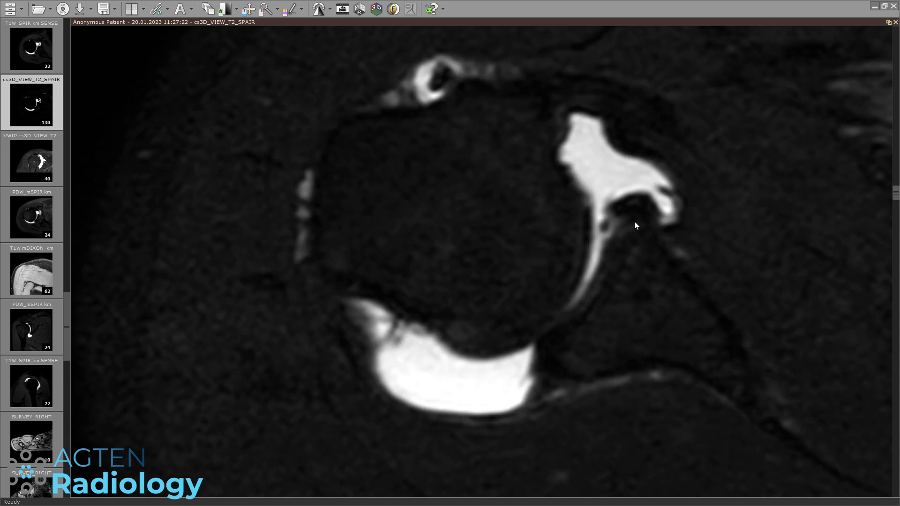
pyautogui.scroll(4, 626, 194)
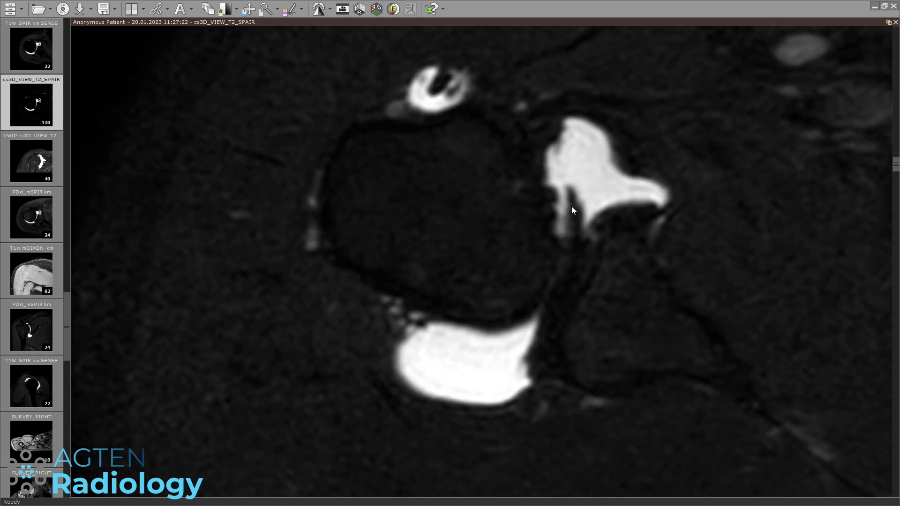
pyautogui.scroll(3, 578, 238)
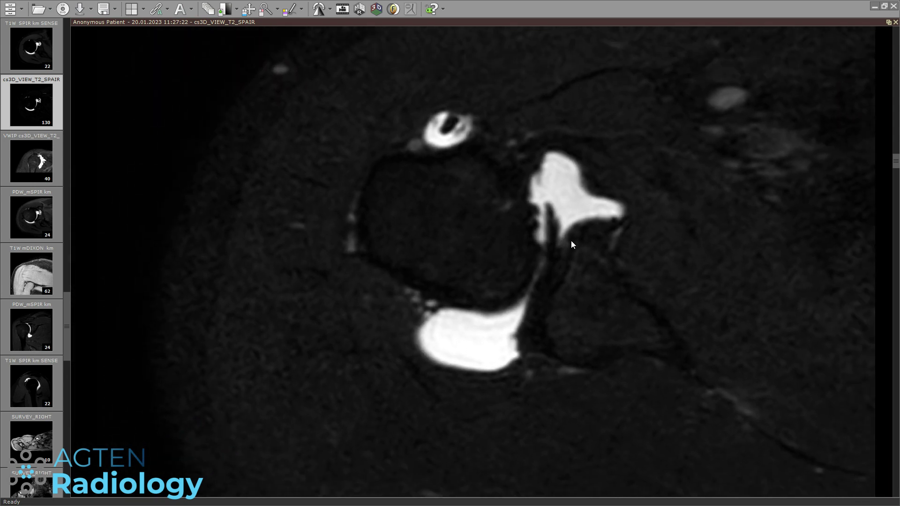
pyautogui.doubleClick(569, 218)
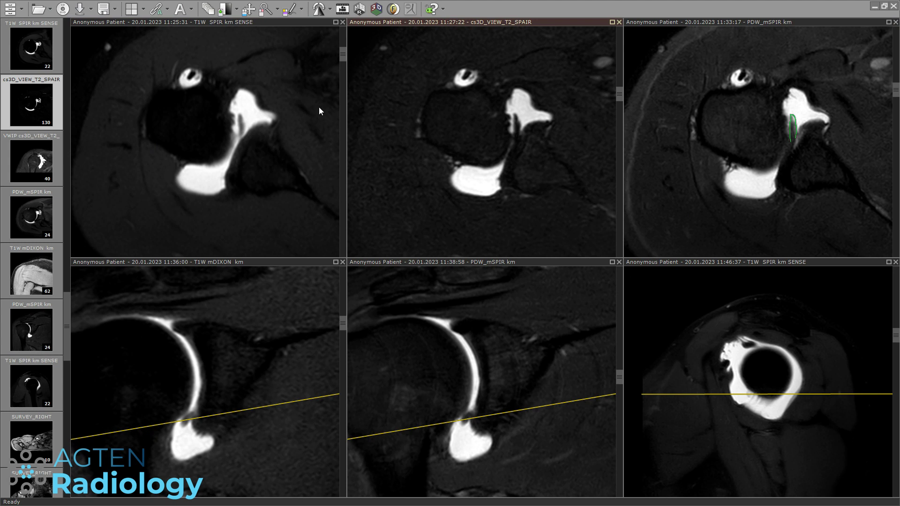
# - Activate the axial PDW_mSPIR km series and zoom the top-row axial images onto the joint
pyautogui.scroll(-2, 498, 137)
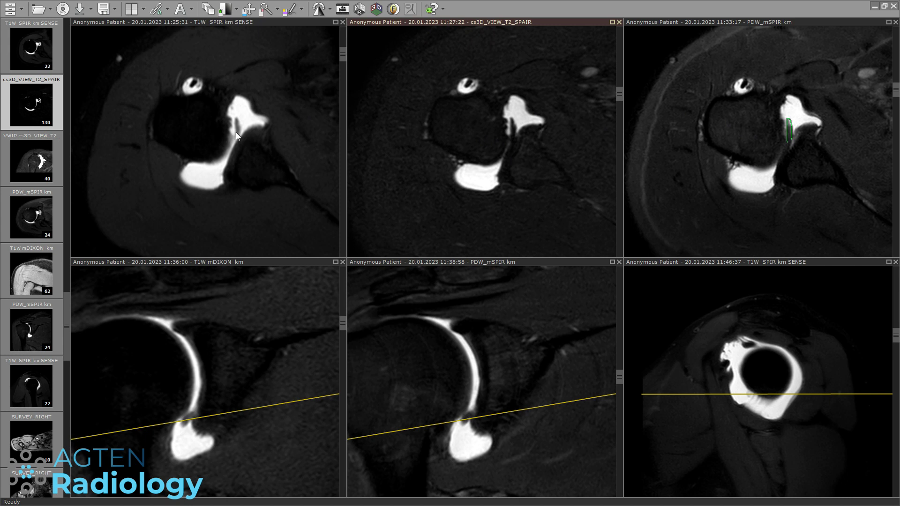
pyautogui.click(792, 132)
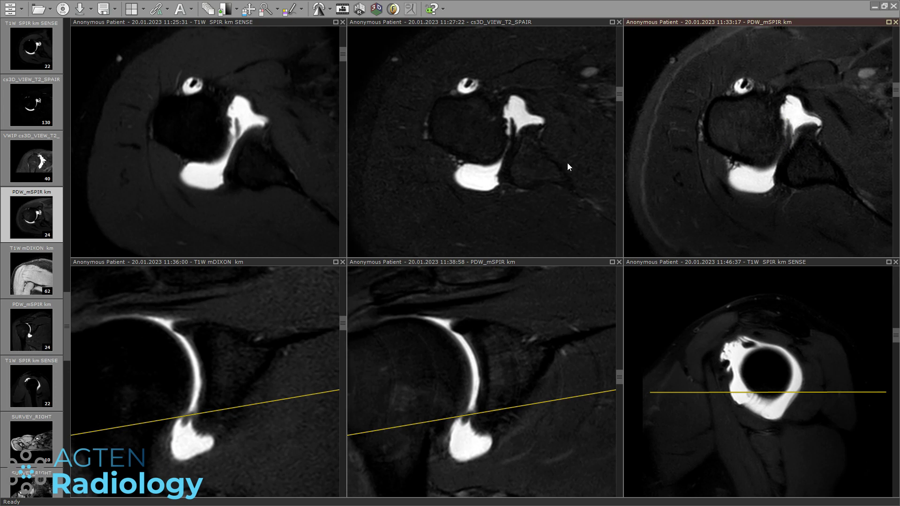
pyautogui.moveTo(568, 163); pyautogui.dragTo(544, 108)
# - Page the three linked axial series through matching shoulder slices
pyautogui.scroll(-4, 522, 151)
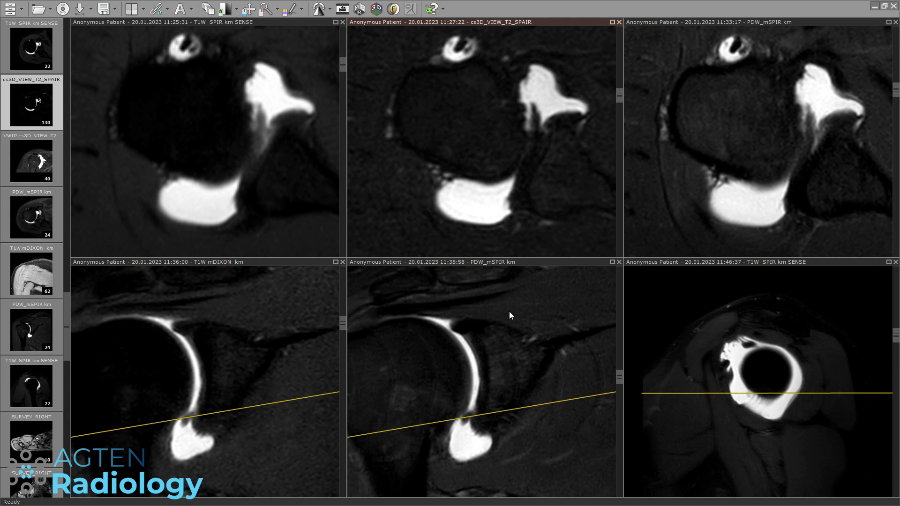
pyautogui.scroll(3, 538, 170)
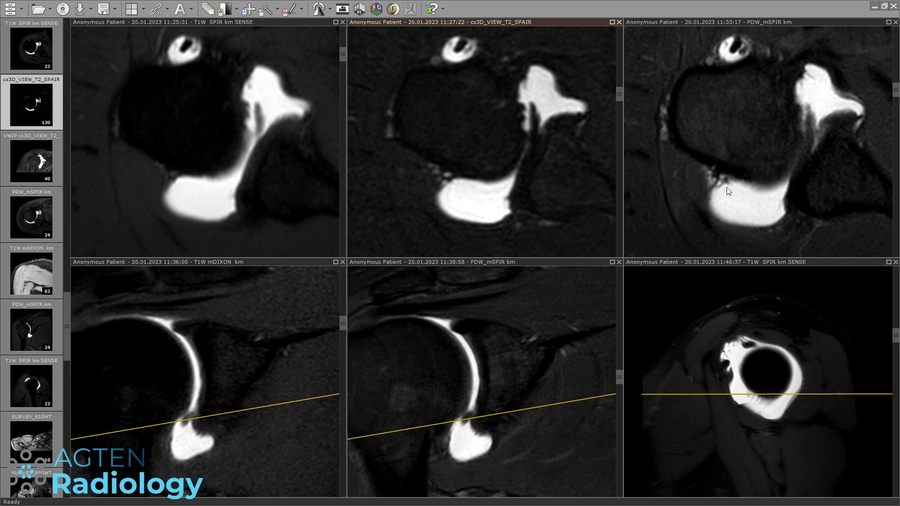
pyautogui.scroll(-3, 802, 181)
pyautogui.scroll(3, 530, 140)
pyautogui.scroll(-2, 255, 173)
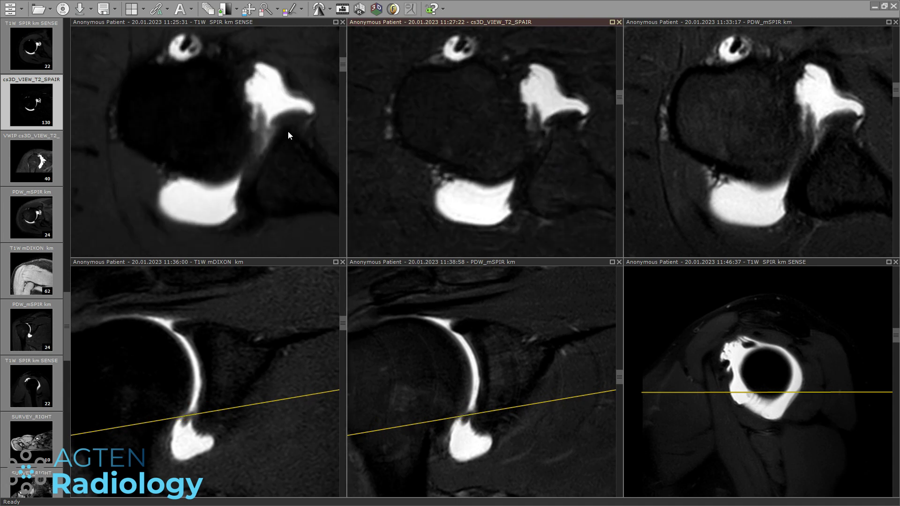
pyautogui.scroll(3, 287, 133)
pyautogui.scroll(-2, 552, 457)
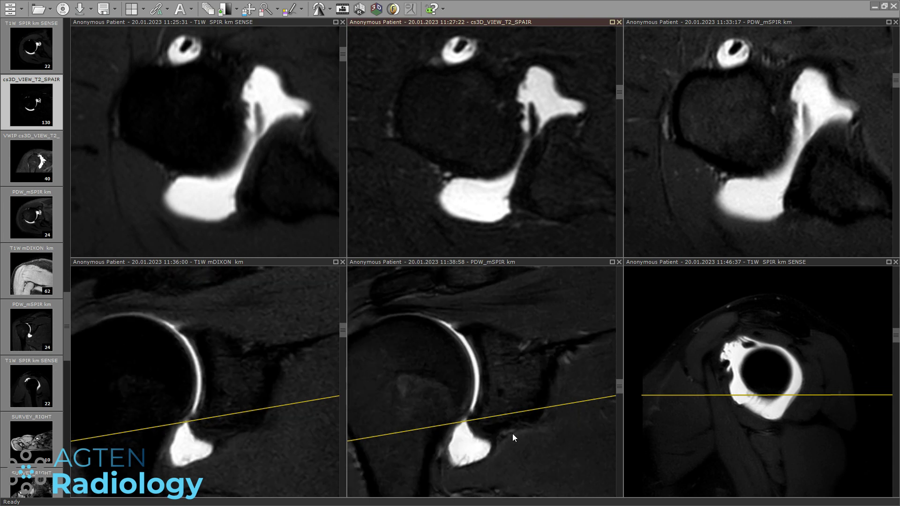
# - Maximize the coronal PDW_mSPIR km series, check its neighbouring slices, and return to the grid
pyautogui.doubleClick(489, 384)
pyautogui.scroll(-2, 489, 384)
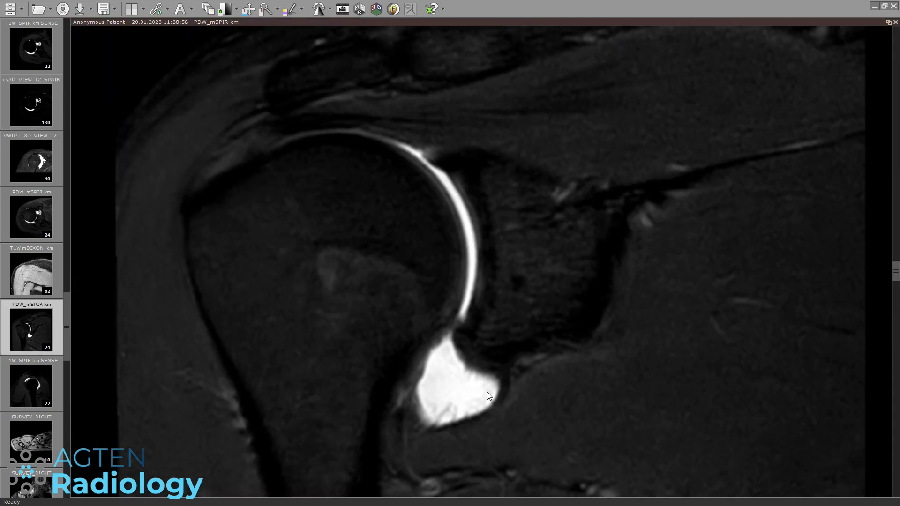
pyautogui.scroll(-2, 487, 406)
pyautogui.scroll(2, 486, 406)
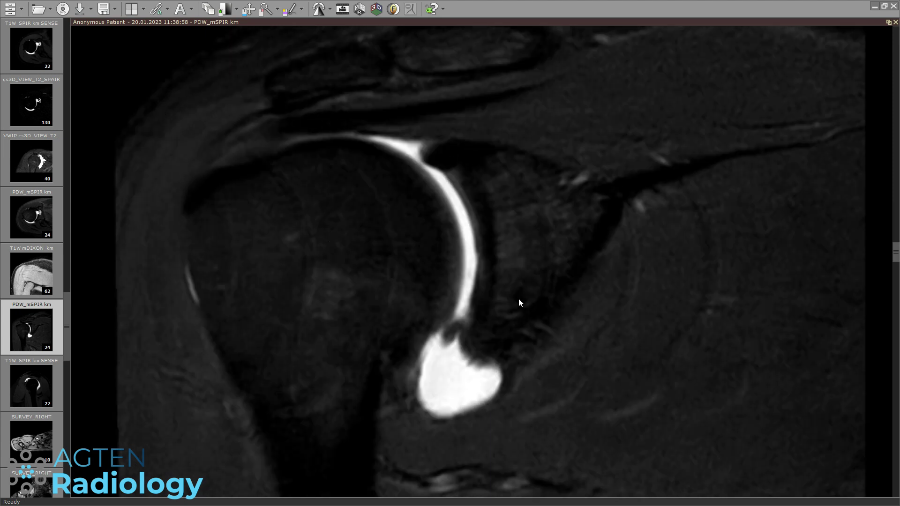
pyautogui.scroll(-1, 518, 299)
pyautogui.doubleClick(385, 245)
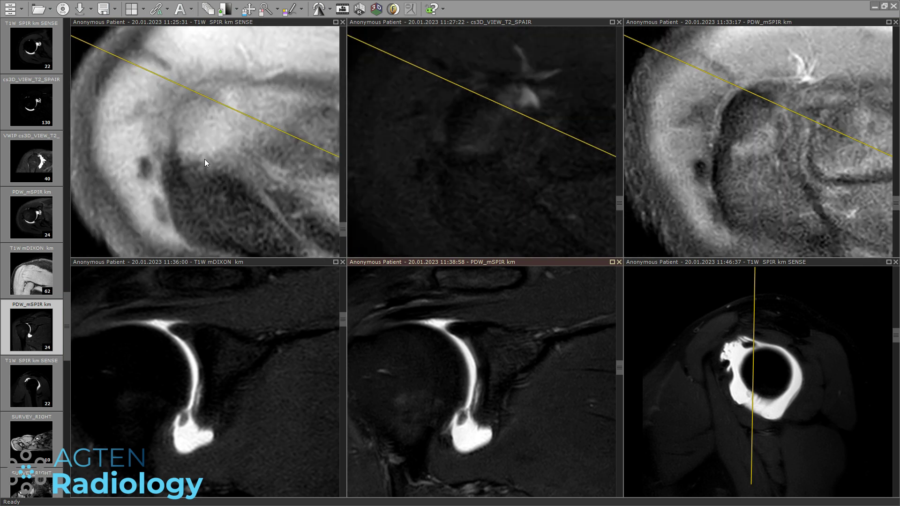
# - Page the linked top-row series down to slices through the humeral head and glenoid
pyautogui.scroll(-6, 201, 157)
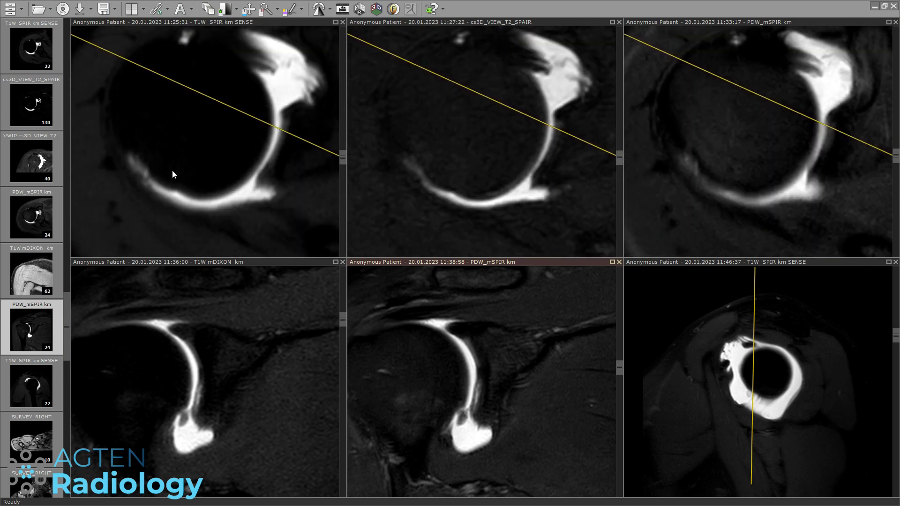
pyautogui.scroll(-2, 155, 167)
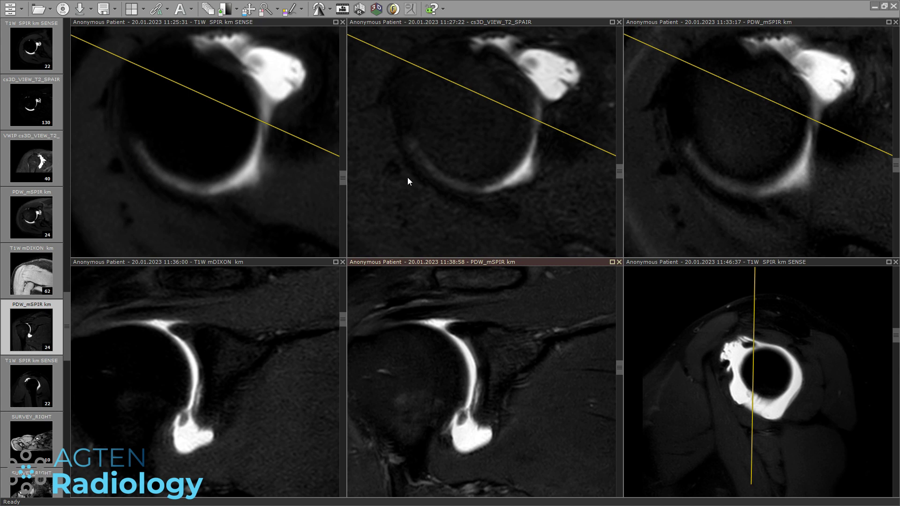
pyautogui.scroll(4, 417, 155)
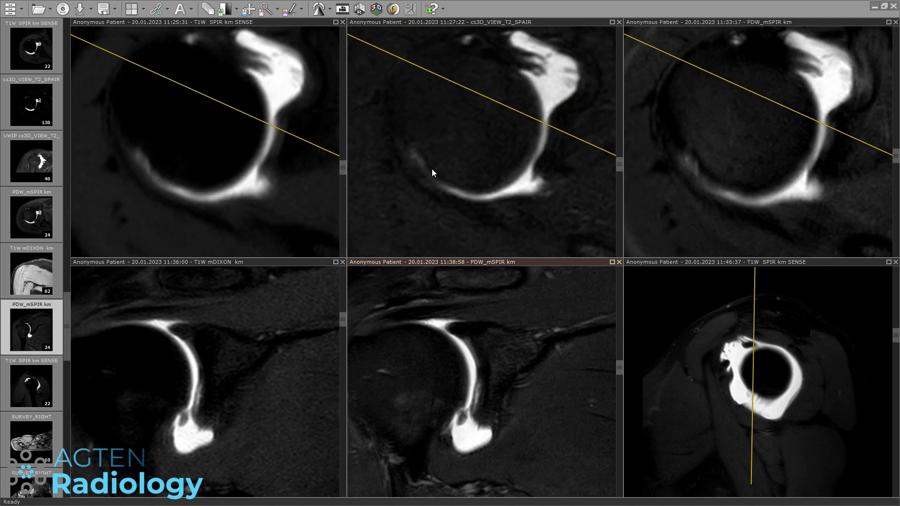
pyautogui.scroll(-3, 454, 165)
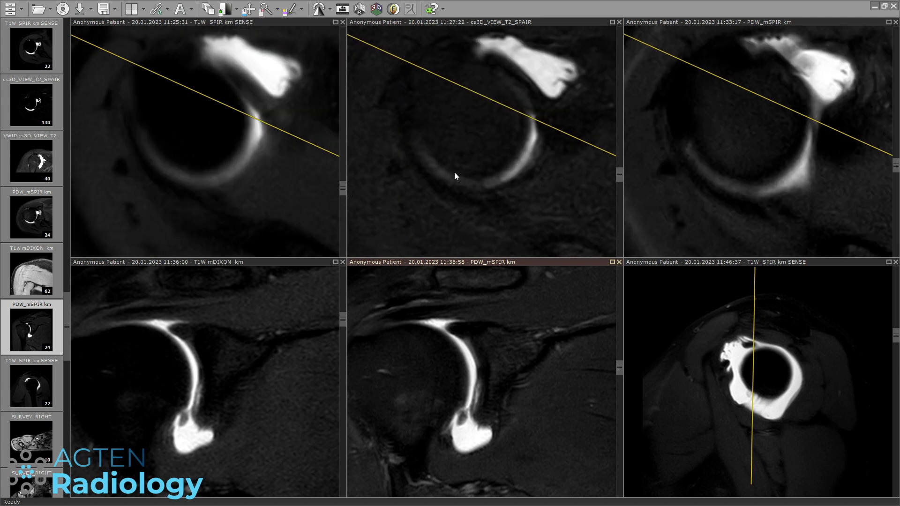
# - Maximize the coronal PDW_mSPIR series and browse to a slice with contrast outlining the humeral head
pyautogui.doubleClick(504, 381)
pyautogui.scroll(-3, 536, 319)
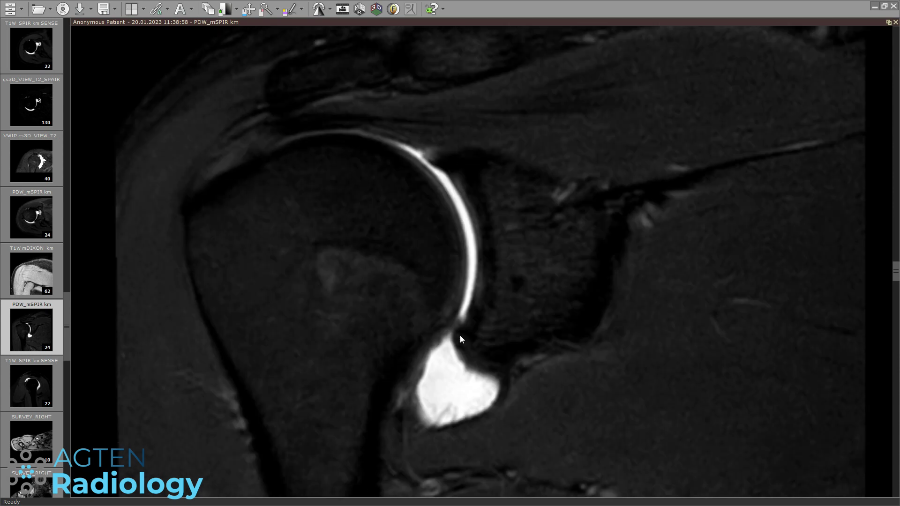
pyautogui.scroll(4, 461, 336)
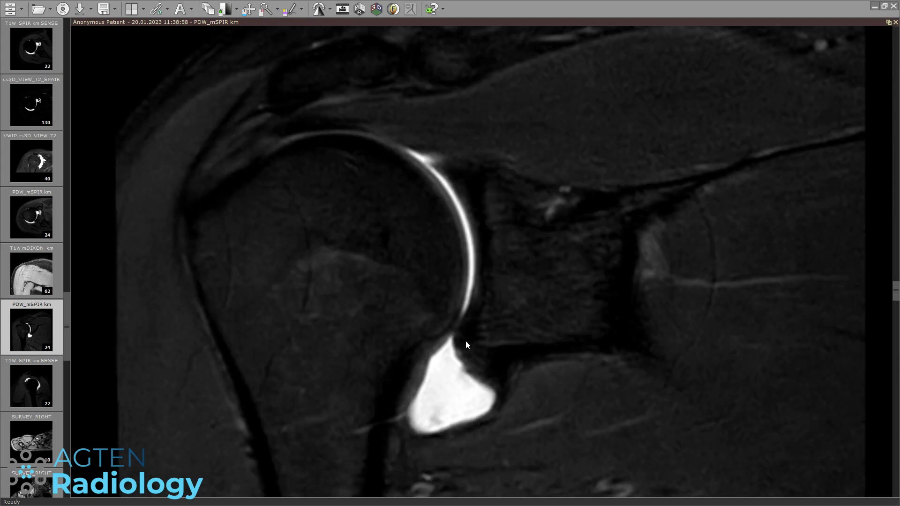
pyautogui.scroll(-4, 464, 337)
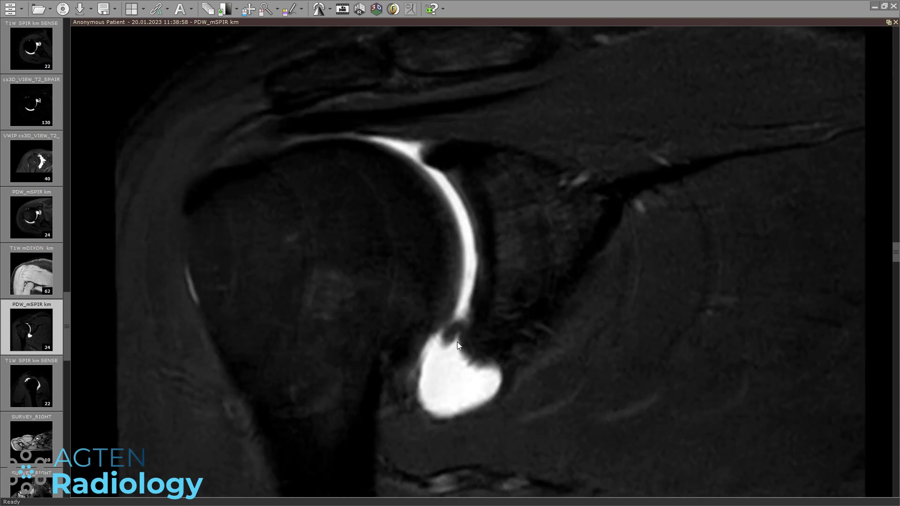
pyautogui.scroll(6, 468, 336)
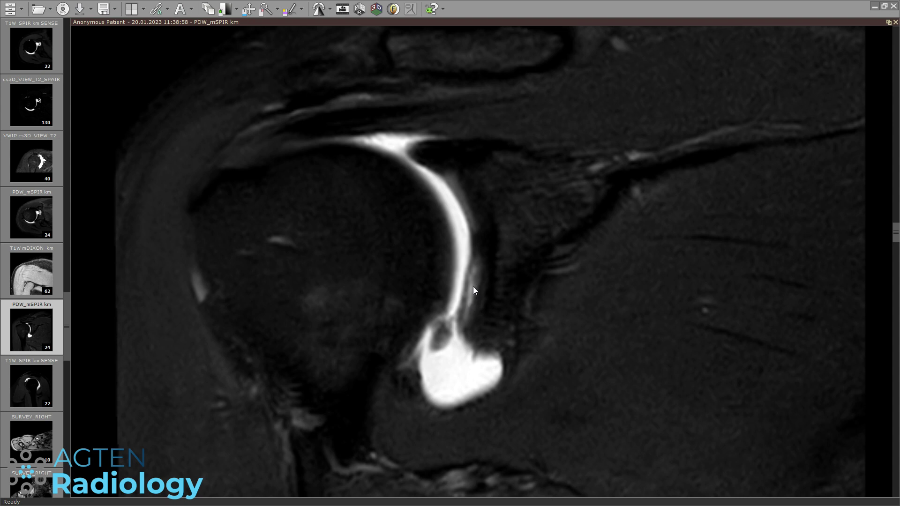
# - Restore the six-series grid, mark a reference point across all series and activate the cs3D series
pyautogui.doubleClick(474, 288)
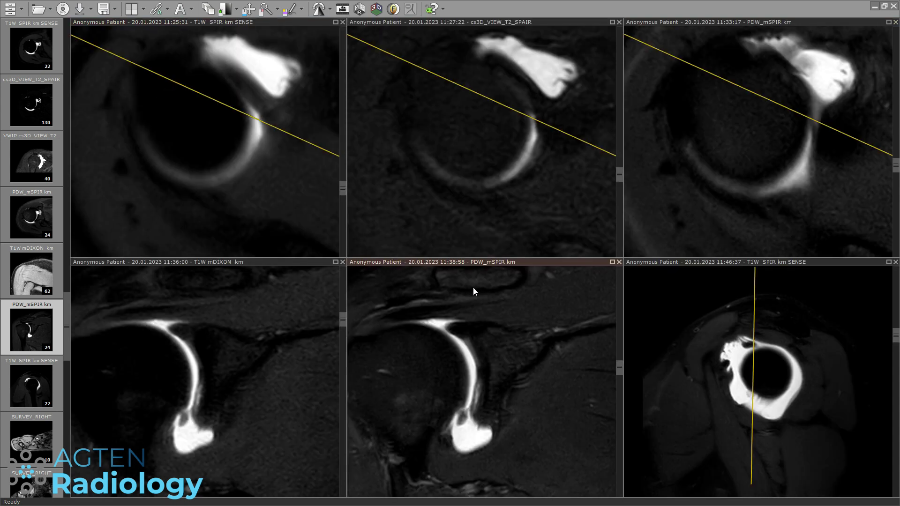
pyautogui.click(478, 395)
pyautogui.click(565, 159)
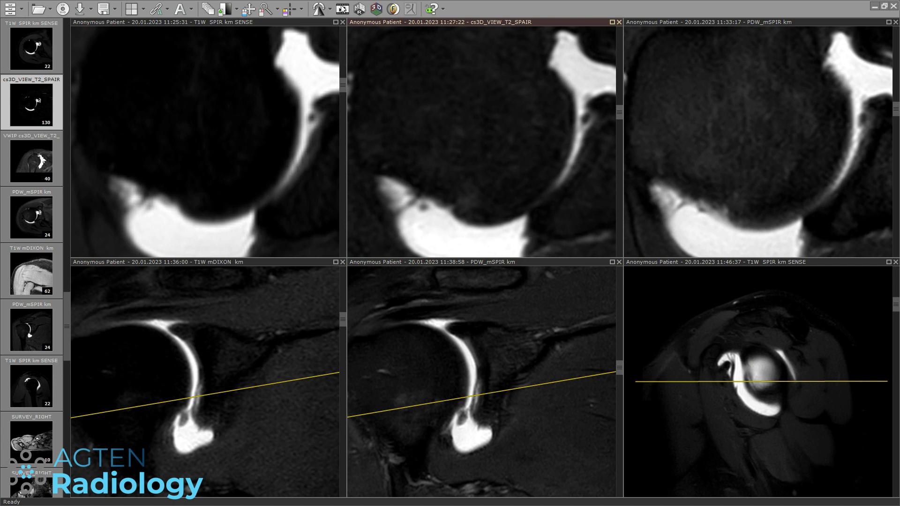
# - Close the T1W SPIR, cs3D_VIEW_T2_SPAIR and T1W mDIXON series and use a three-column layout
pyautogui.click(344, 22)
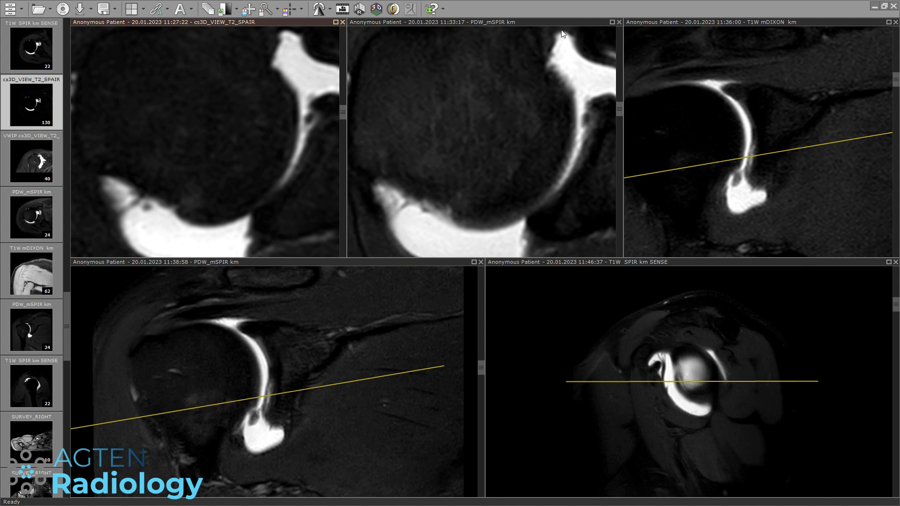
pyautogui.click(342, 22)
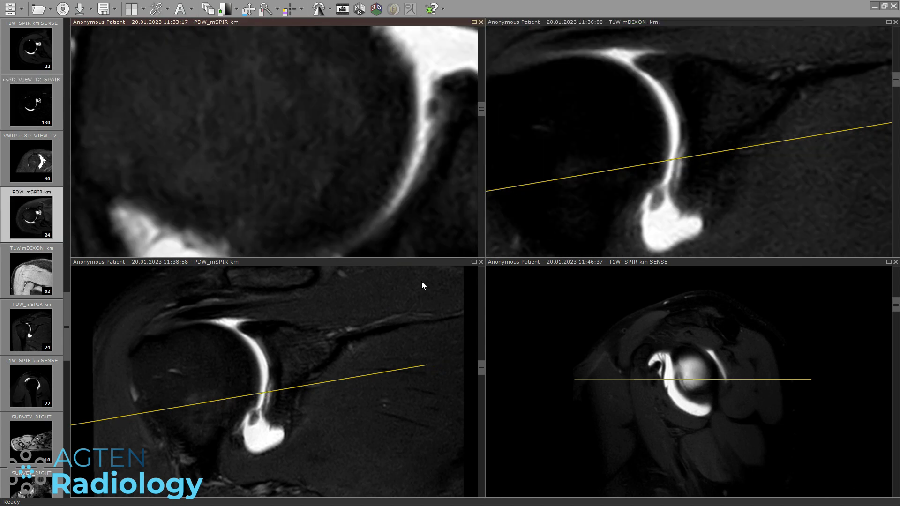
pyautogui.click(896, 22)
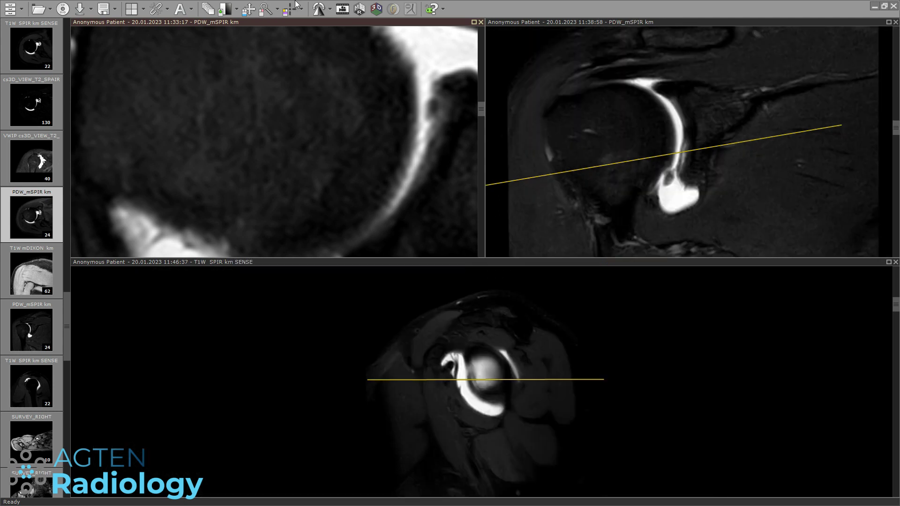
pyautogui.click(142, 9)
pyautogui.click(169, 34)
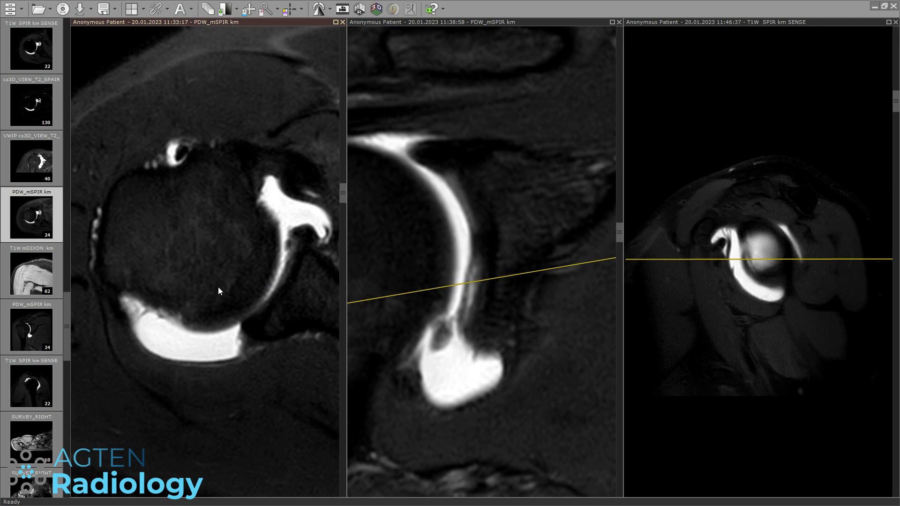
# - Recentre the axial PDW image on the joint and zoom the T1W SPIR series onto the shoulder
pyautogui.moveTo(218, 287); pyautogui.dragTo(154, 315)
pyautogui.moveTo(735, 322); pyautogui.dragTo(719, 204)
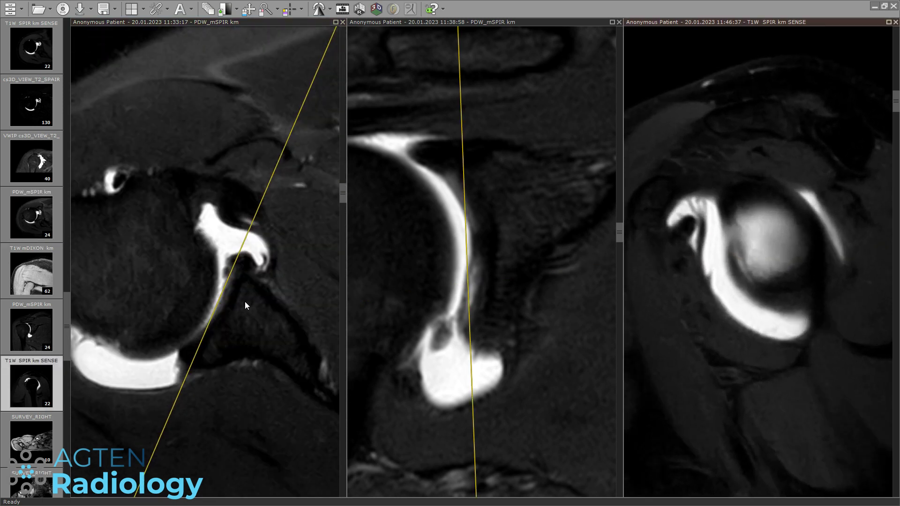
pyautogui.scroll(-1, 506, 344)
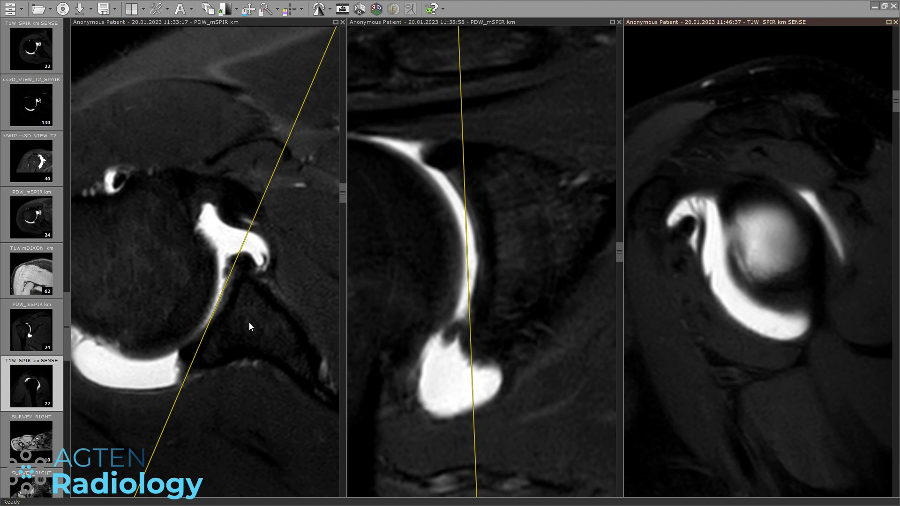
pyautogui.scroll(1, 257, 318)
pyautogui.scroll(2, 243, 309)
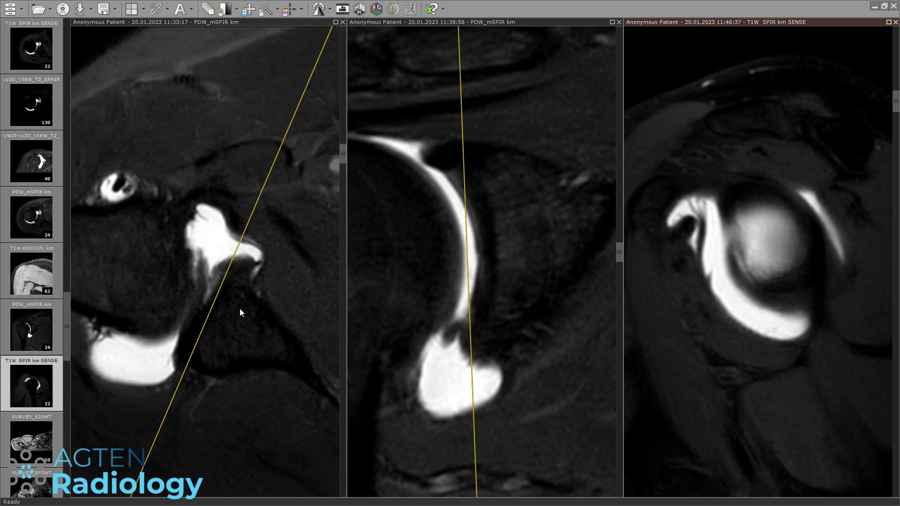
# - Make the axial PDW_mSPIR km series active and page back and forth through its slices
pyautogui.click(212, 306)
pyautogui.scroll(2, 207, 302)
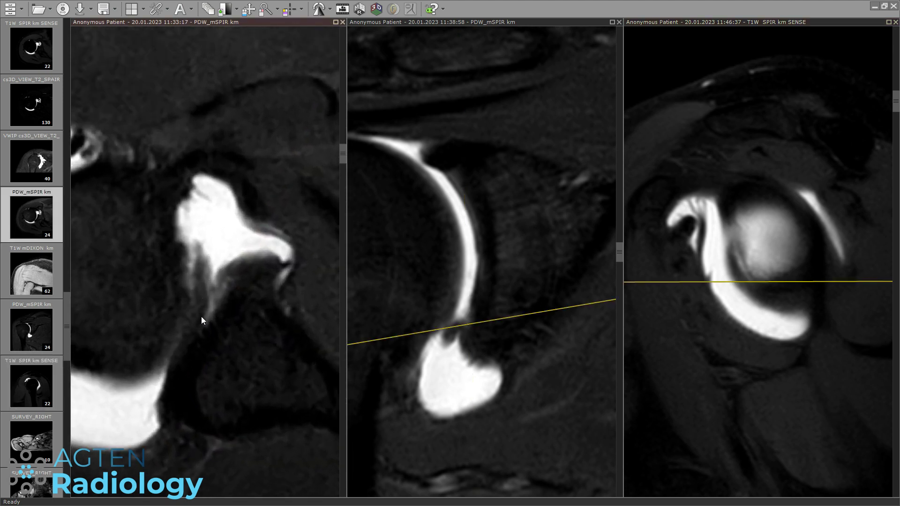
pyautogui.scroll(-1, 204, 320)
pyautogui.scroll(2, 207, 326)
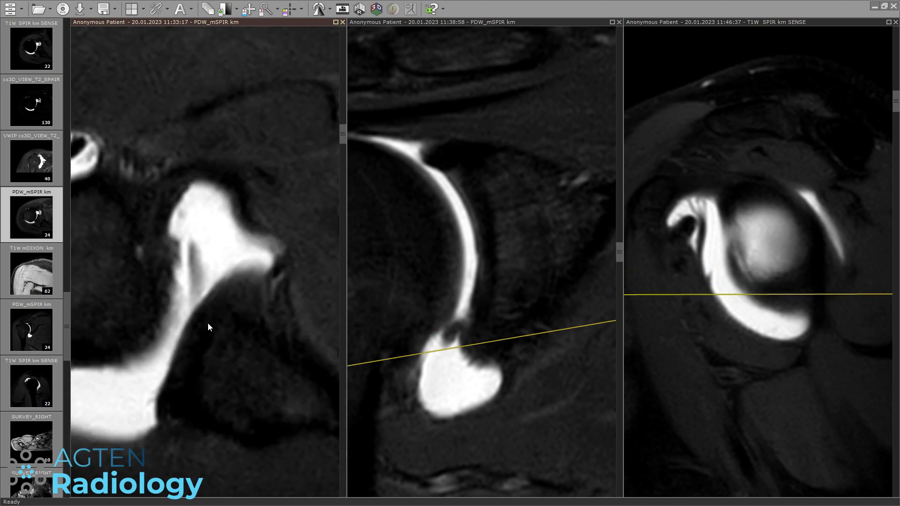
pyautogui.scroll(-1, 209, 317)
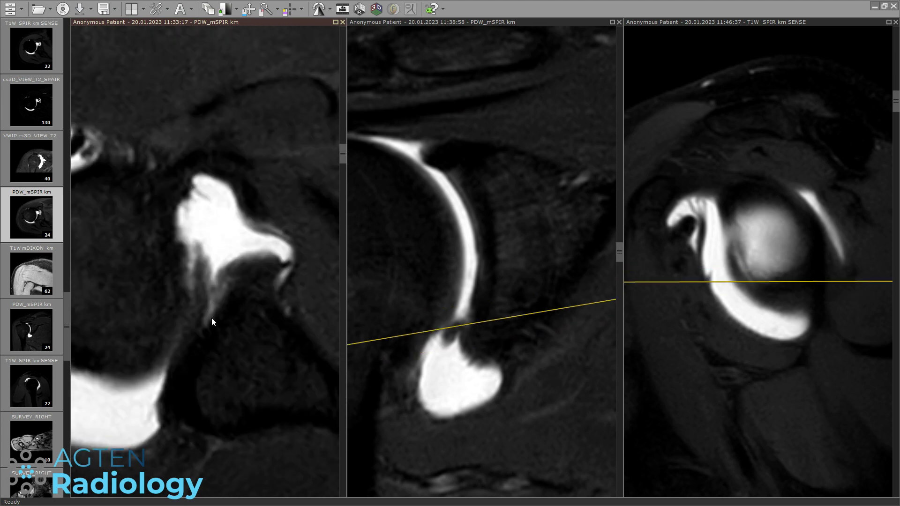
pyautogui.scroll(-1, 219, 291)
pyautogui.scroll(2, 229, 297)
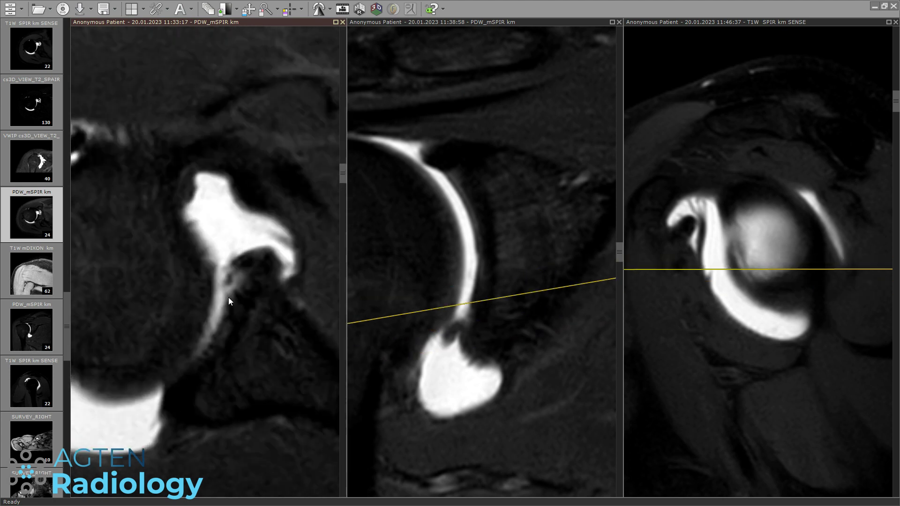
pyautogui.scroll(-1, 229, 298)
# - Maximize the axial PDW_mSPIR series in the viewer and settle on a slice
pyautogui.doubleClick(229, 269)
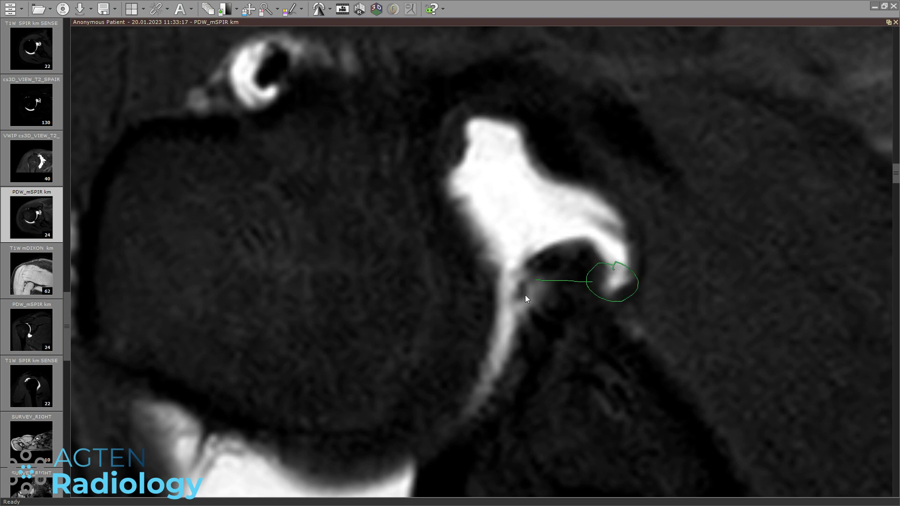
pyautogui.scroll(-5, 525, 295)
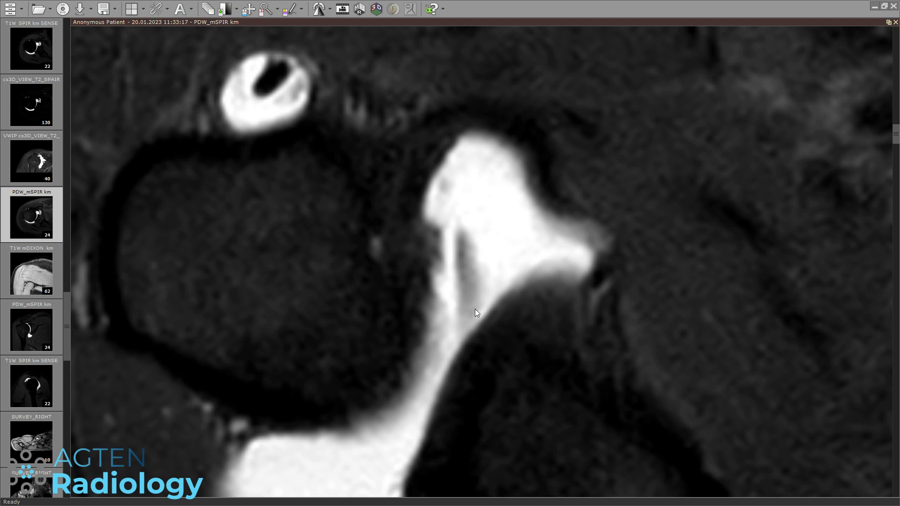
pyautogui.scroll(5, 475, 308)
pyautogui.scroll(-3, 500, 292)
pyautogui.scroll(2, 496, 304)
# - Trace a green freehand curve along the contrast, then move to a further glenoid slice
pyautogui.moveTo(487, 322); pyautogui.dragTo(471, 239)
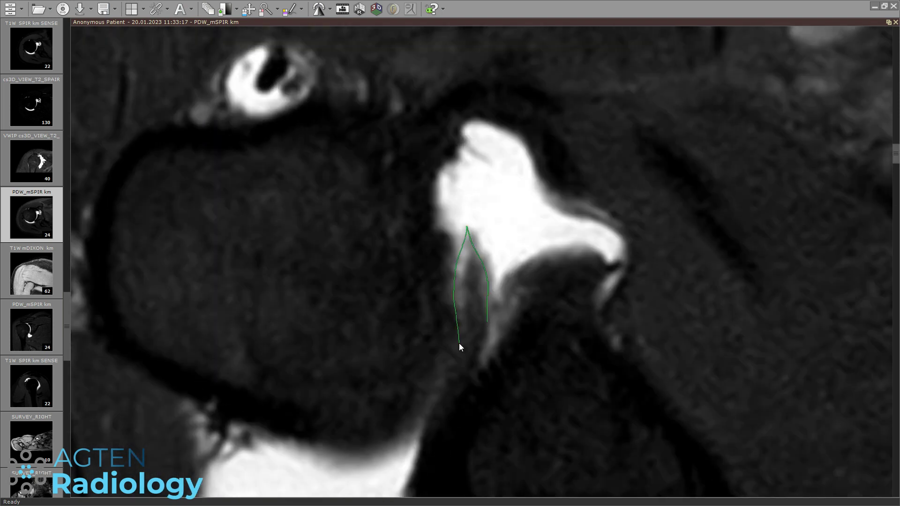
pyautogui.moveTo(460, 343); pyautogui.dragTo(460, 344)
pyautogui.scroll(3, 597, 283)
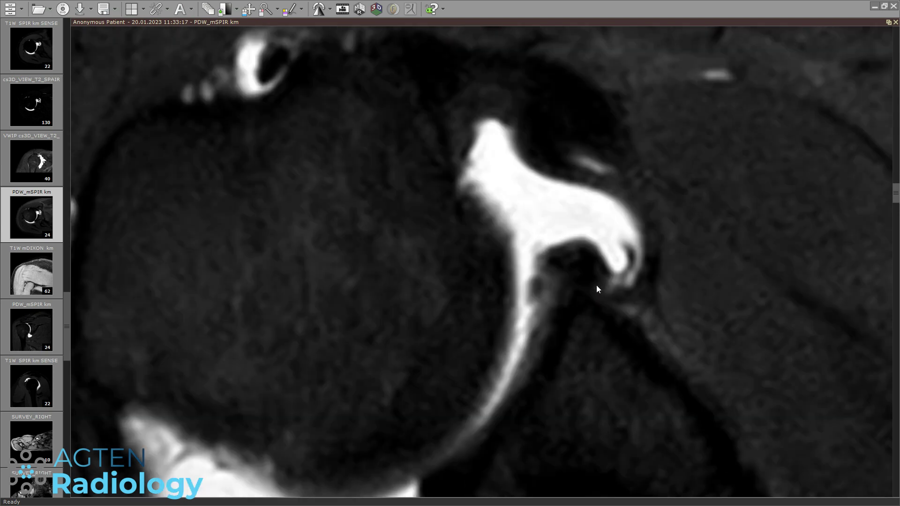